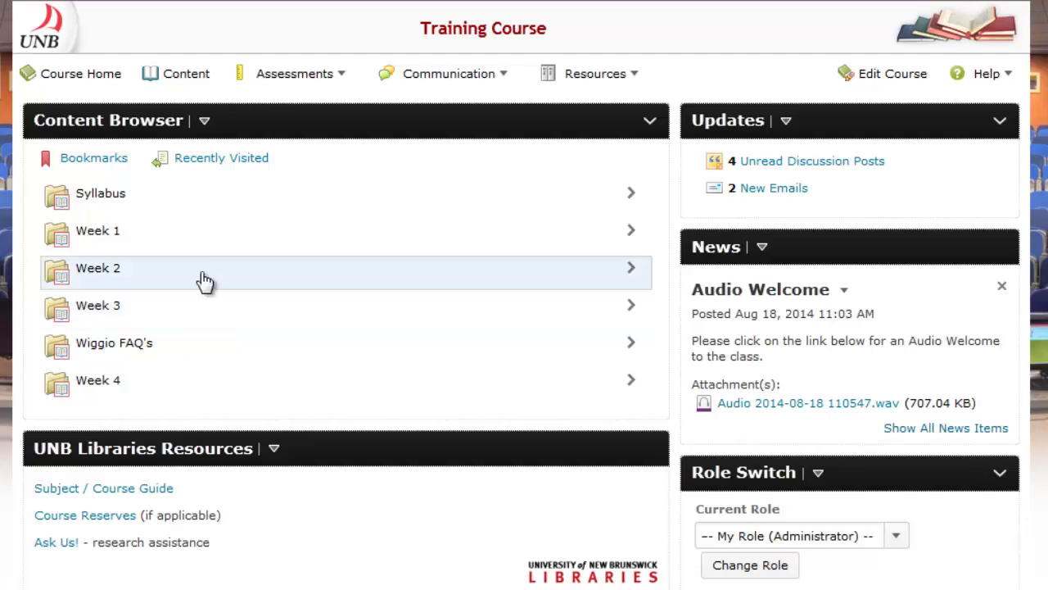
Step: Go from Assessments to Quizzes and open the Training Course Question Library
left_click(253, 82)
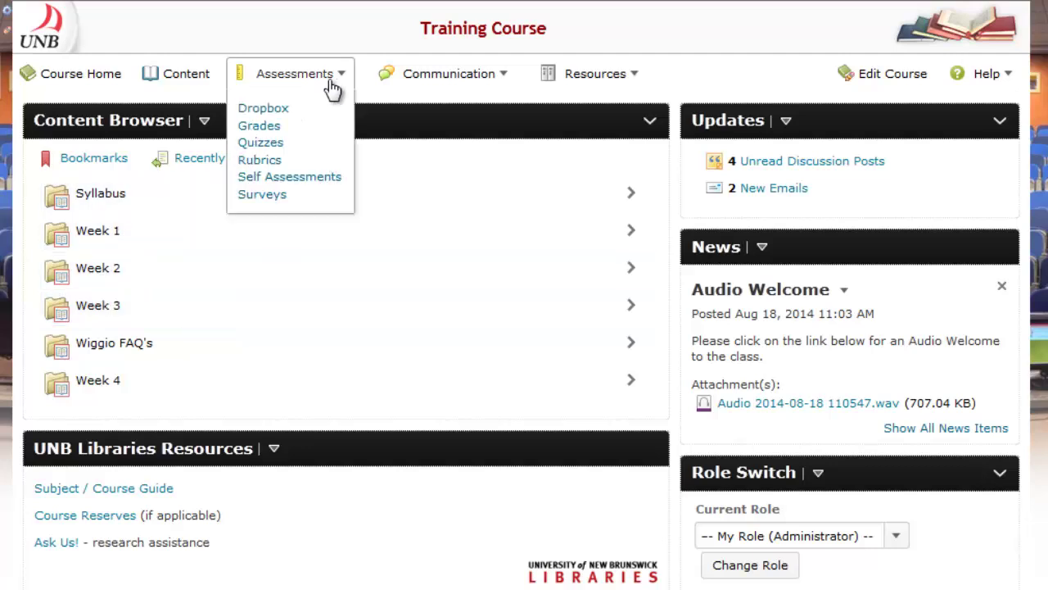
left_click(266, 147)
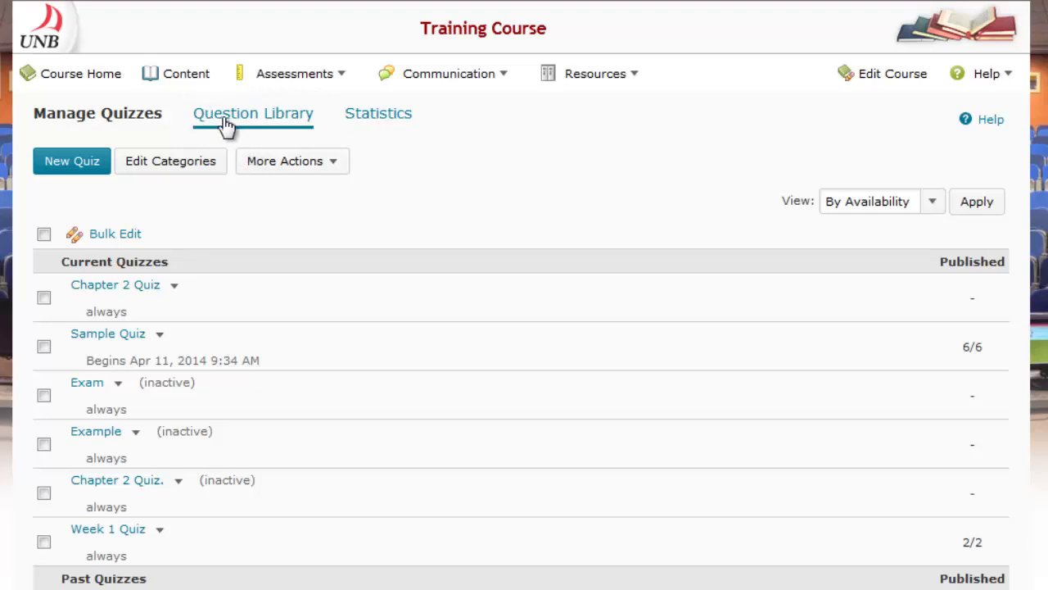
left_click(227, 127)
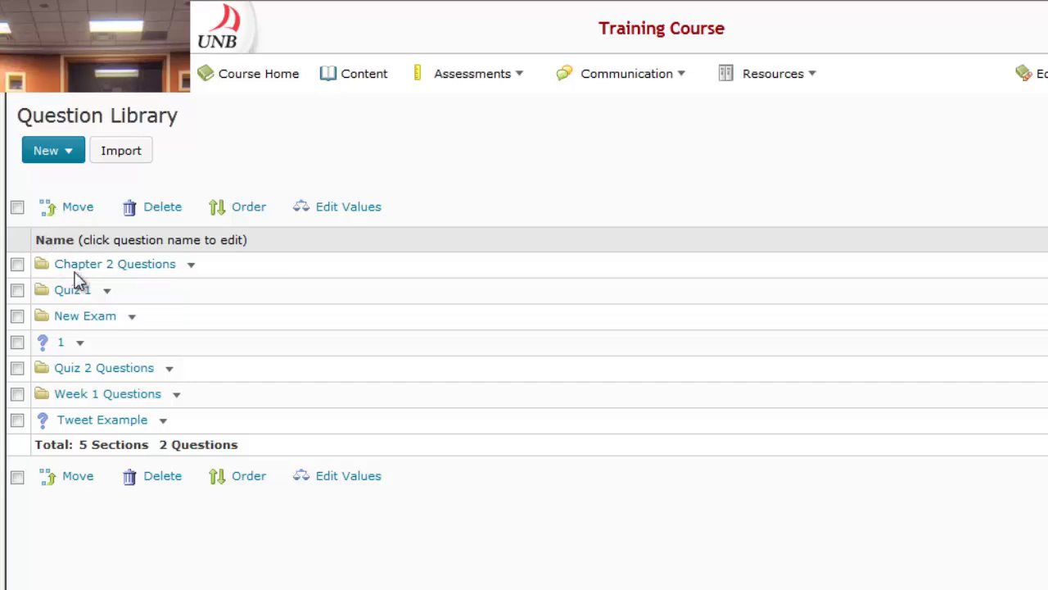
left_click(38, 159)
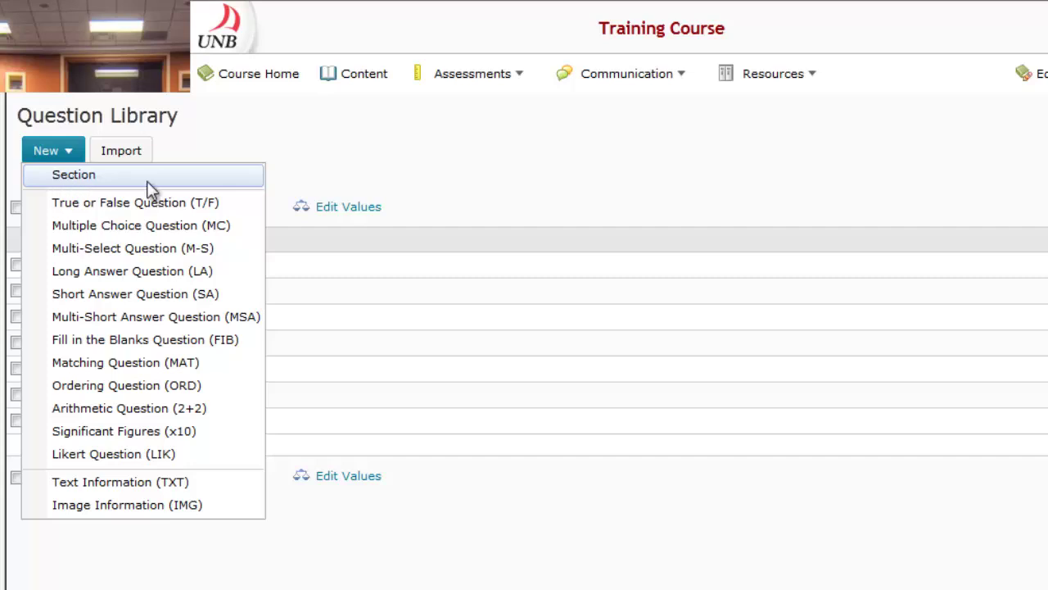
left_click(351, 168)
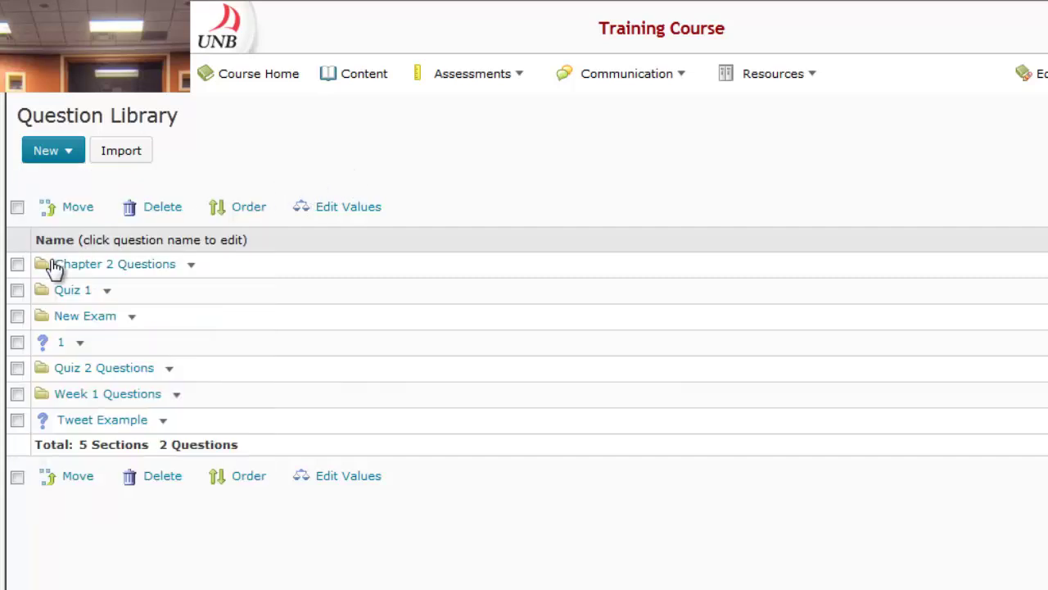
Step: Open the Chapter 2 Questions folder and review its seven questions and available question types
left_click(152, 263)
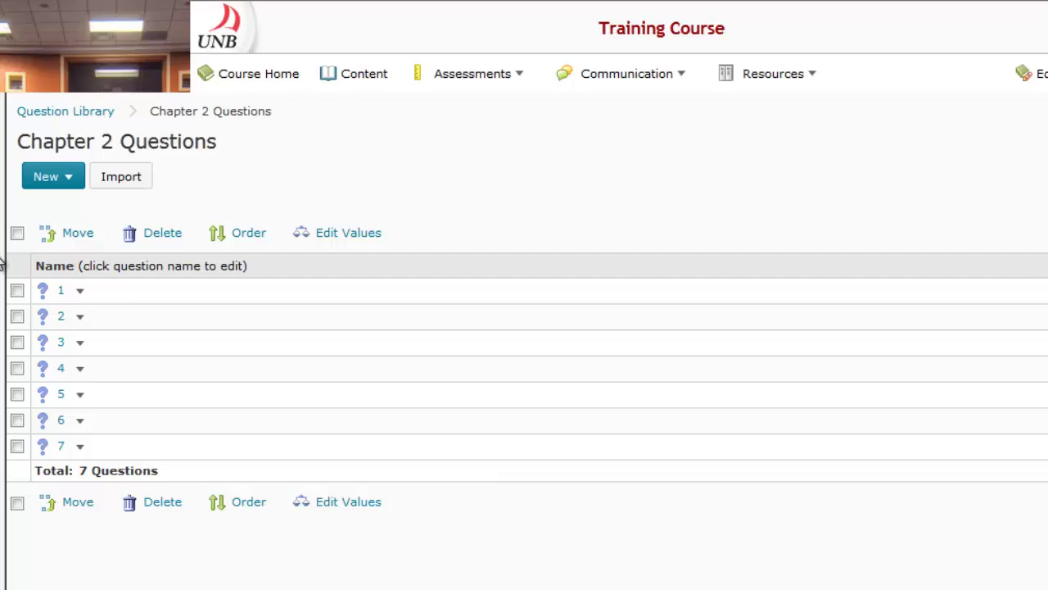
left_click(63, 185)
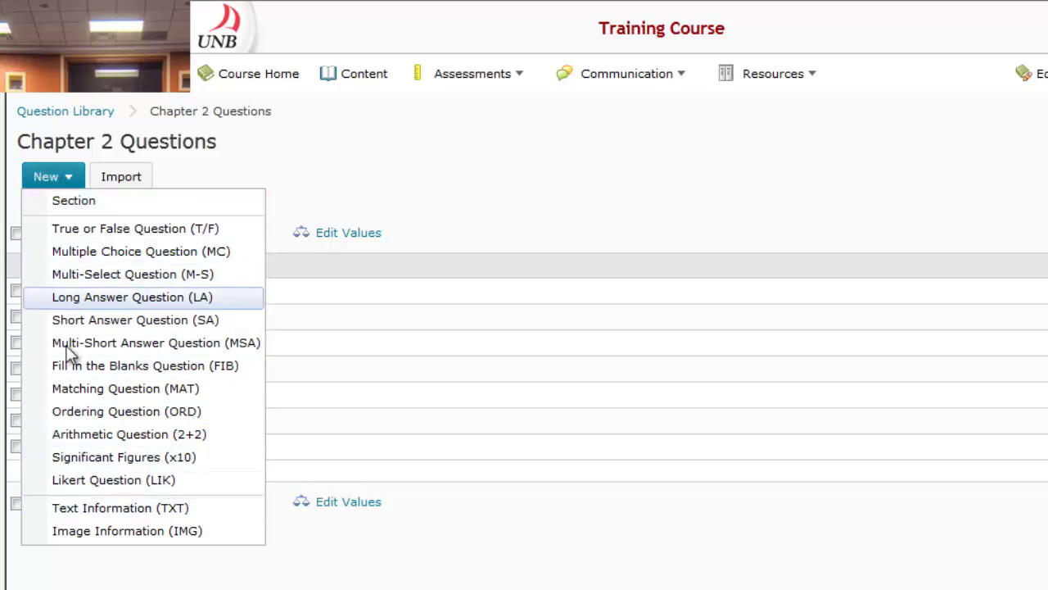
left_click(428, 193)
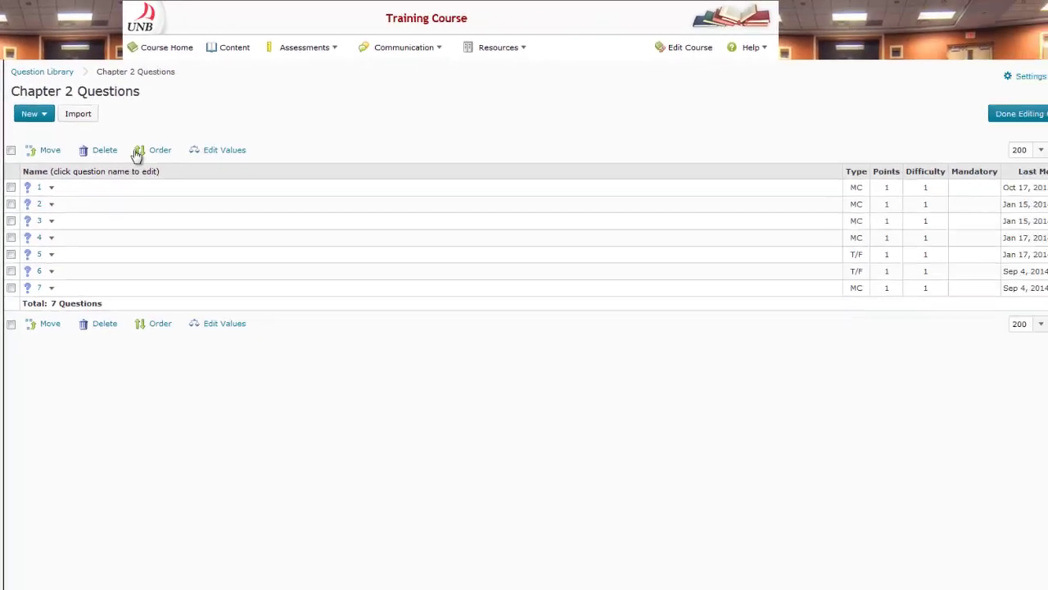
Step: Return to the Question Library and finish editing questions to reach Manage Quizzes
left_click(39, 68)
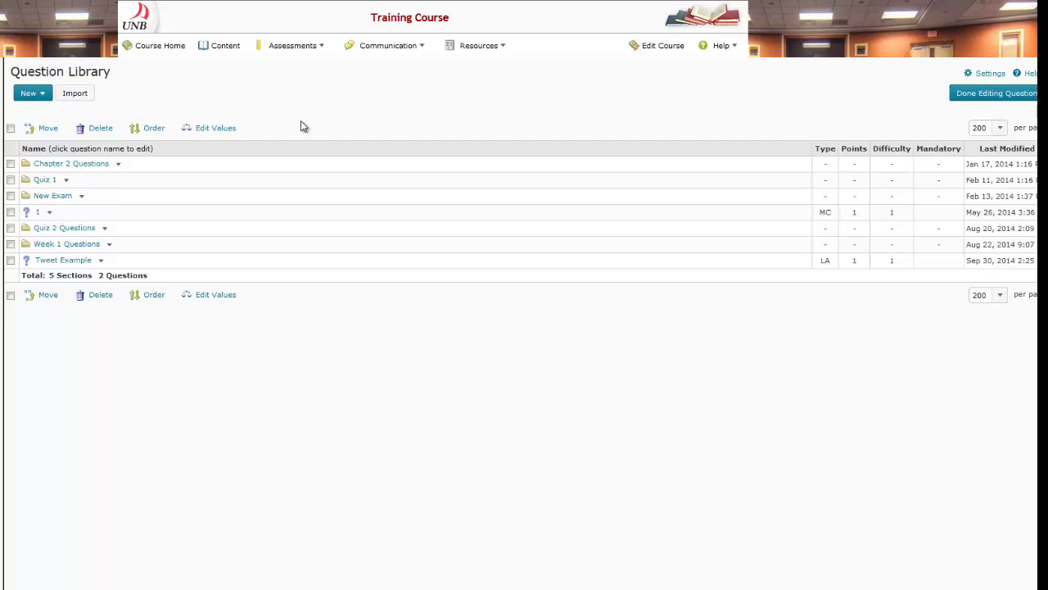
left_click(979, 96)
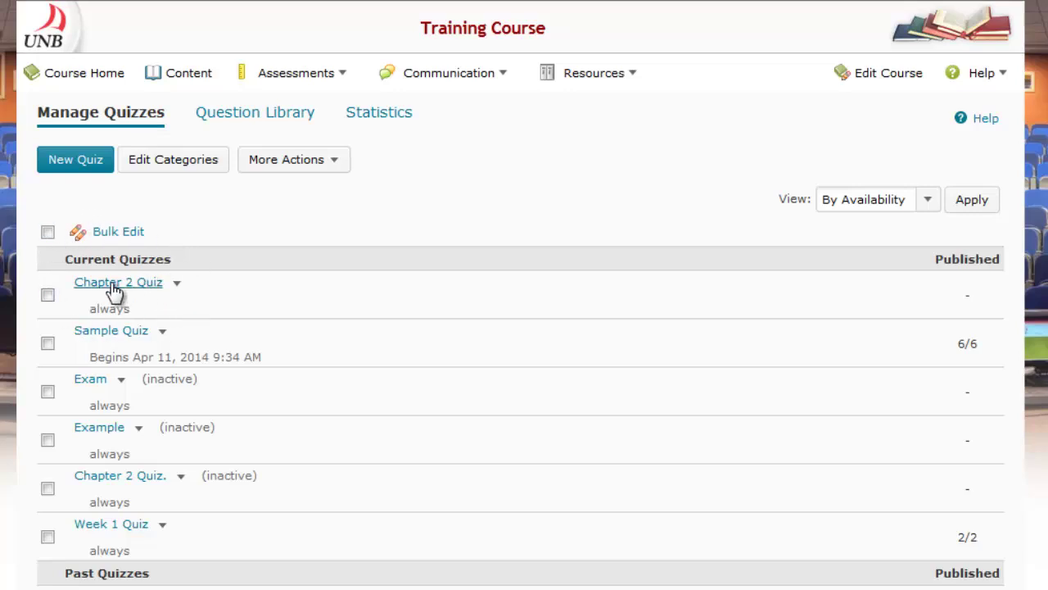
Step: Choose Edit from the Chapter 2 Quiz actions menu
left_click(176, 287)
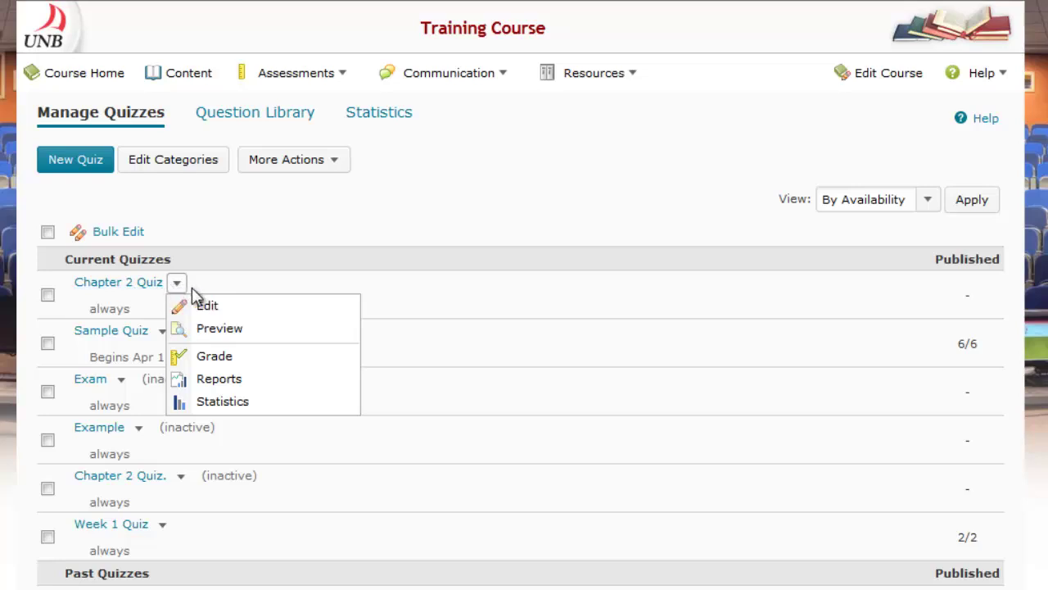
left_click(198, 306)
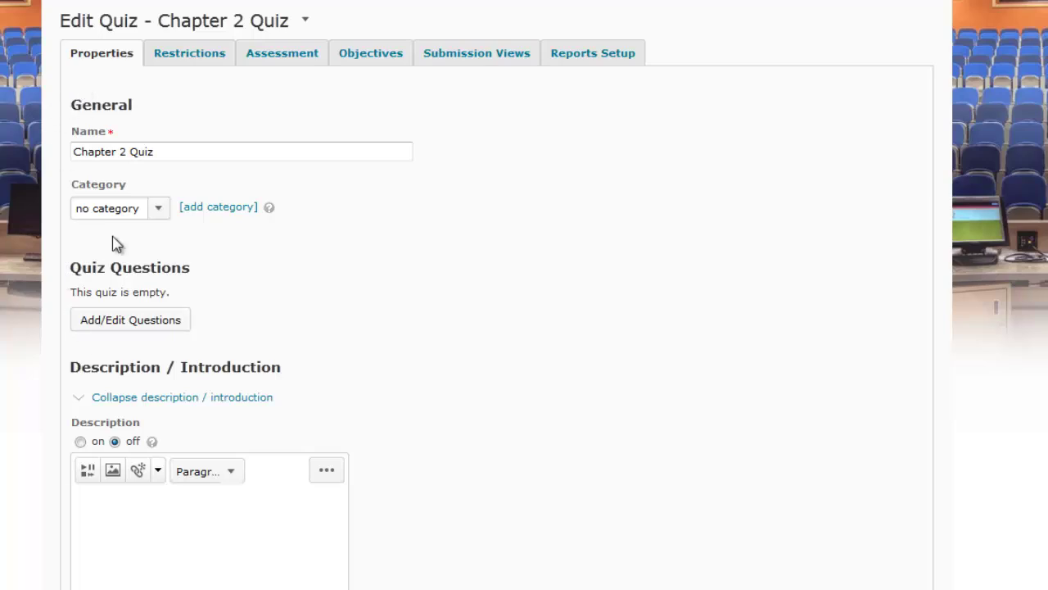
Step: Add and save a new random section named 'Chapter 2 Random Section' to the quiz
left_click(123, 321)
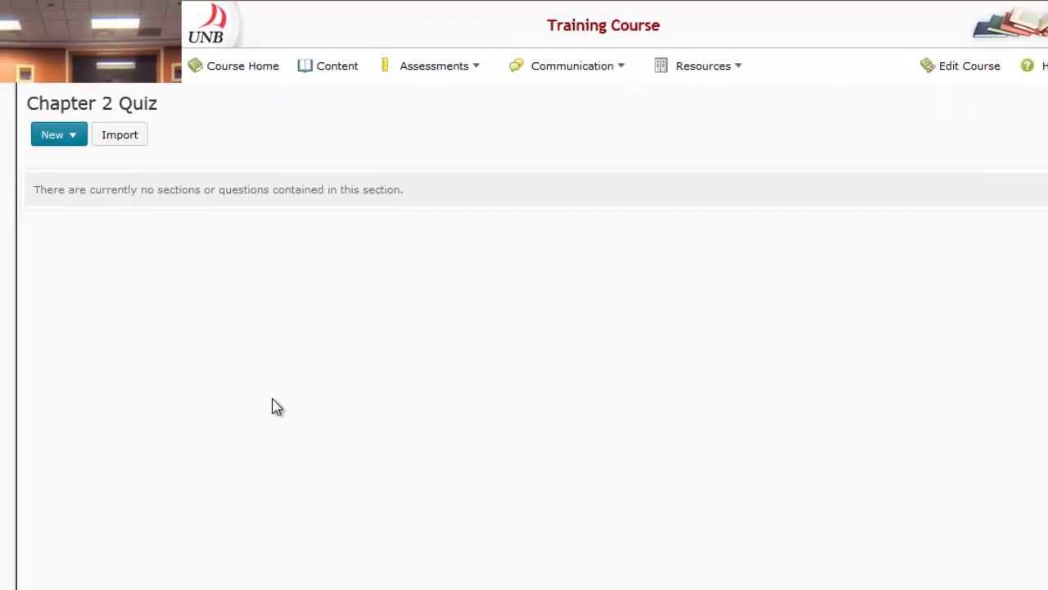
left_click(43, 140)
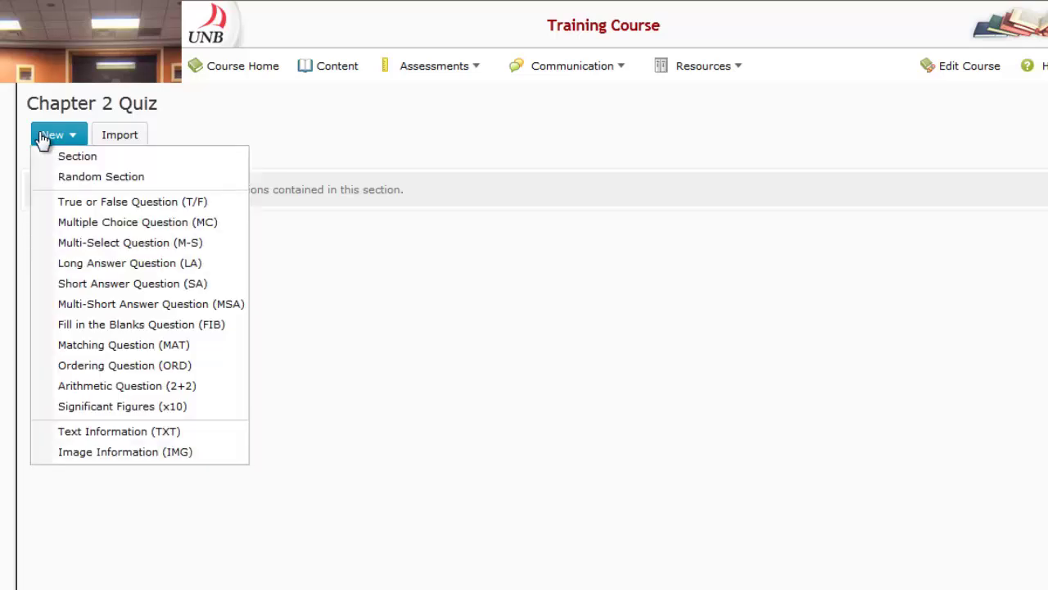
left_click(133, 179)
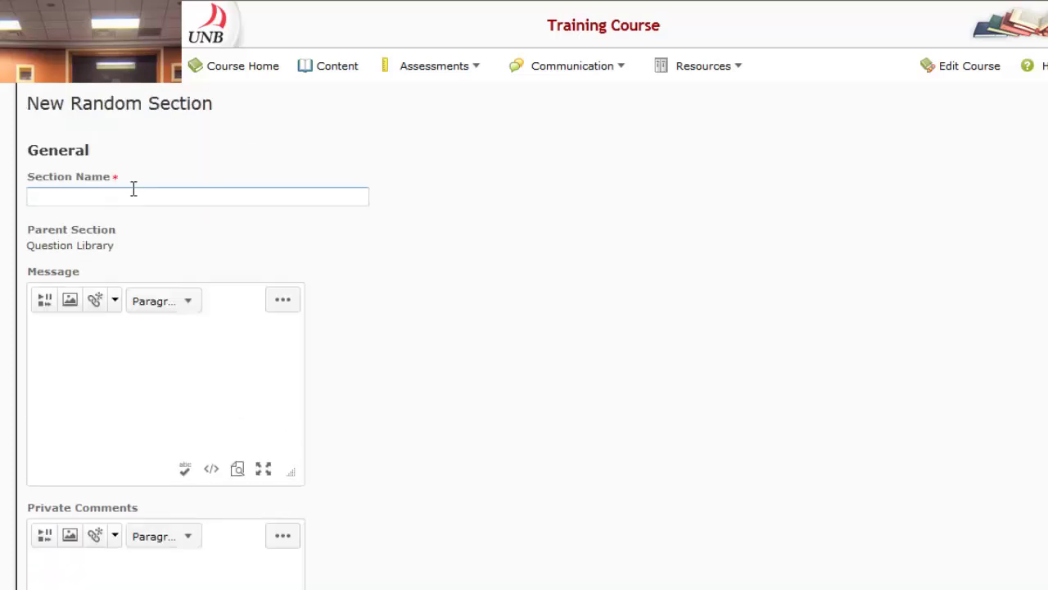
type("Chap")
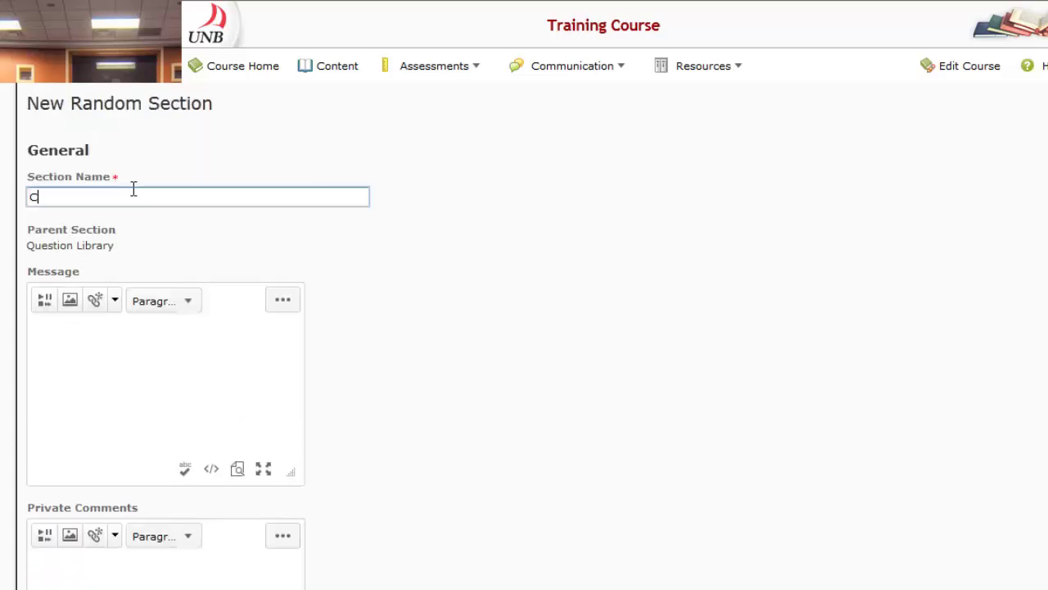
type("ter 2 Random Section")
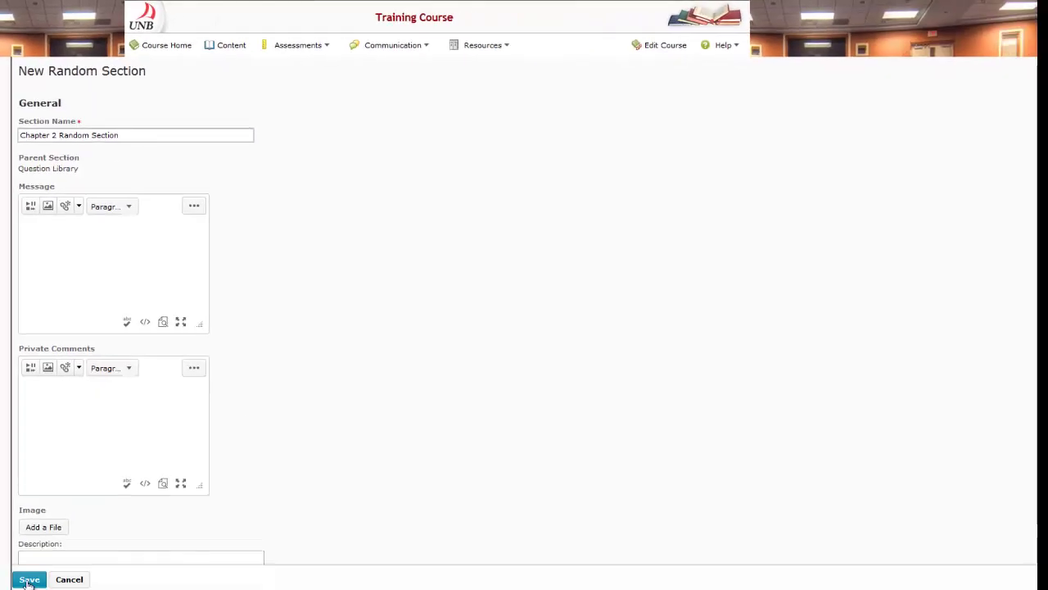
left_click(29, 580)
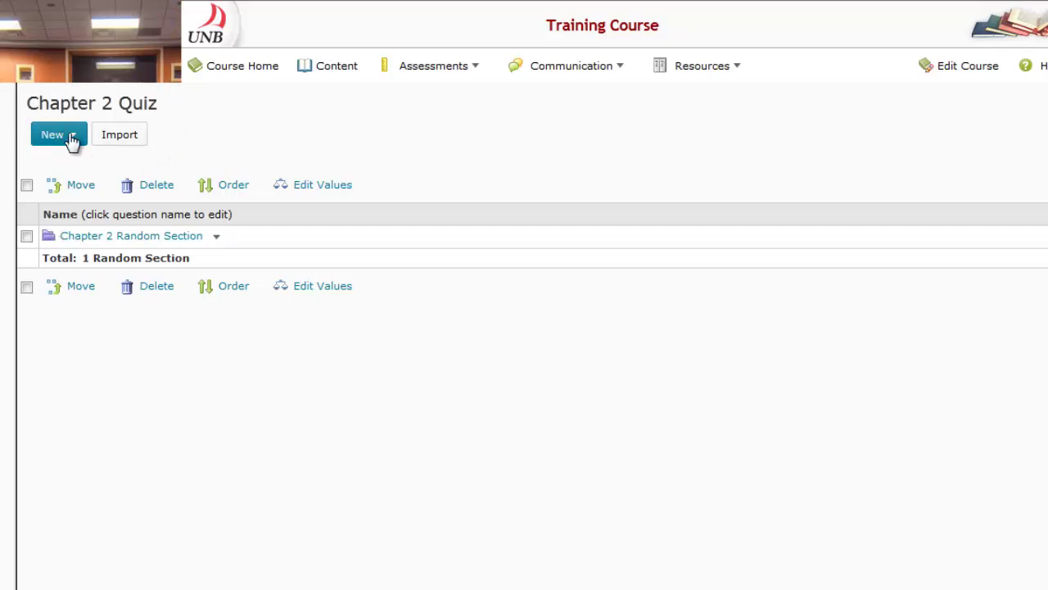
Step: In Chapter 2 Random Section, start an import with Chapter 2 Questions as the source section
left_click(115, 238)
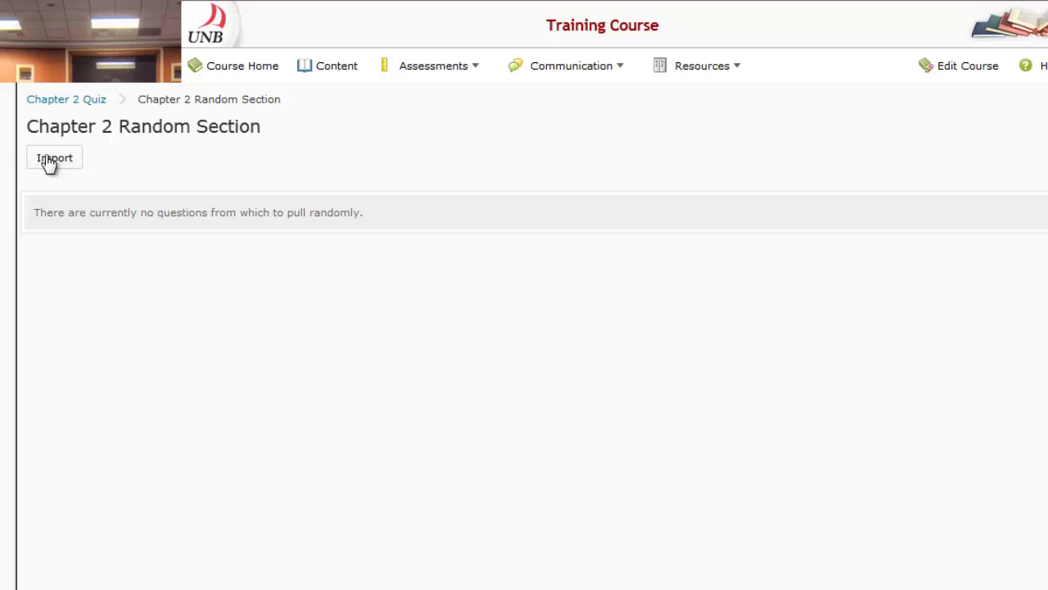
left_click(49, 161)
left_click(279, 205)
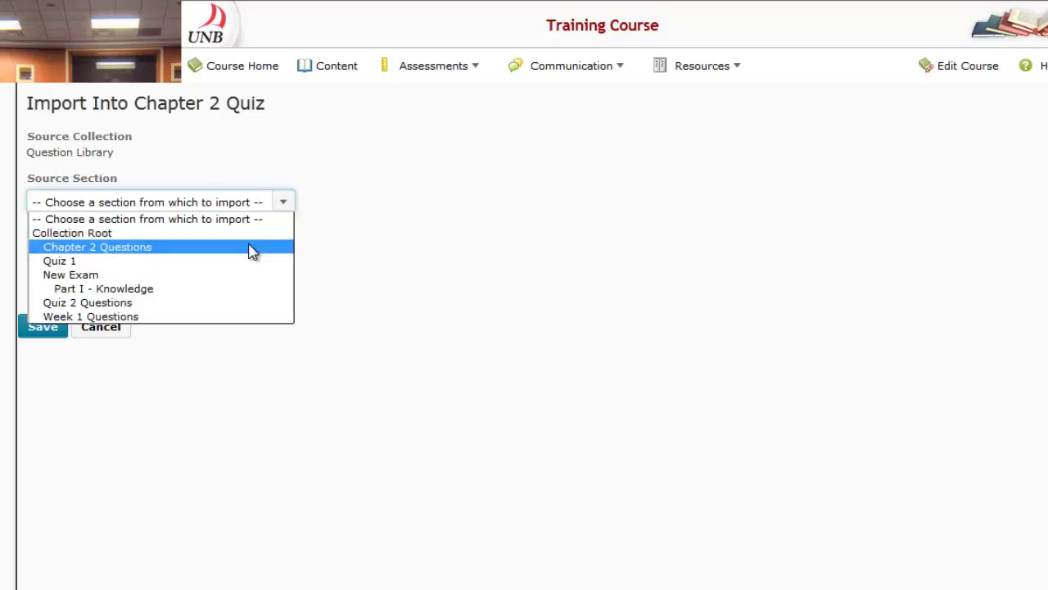
left_click(54, 247)
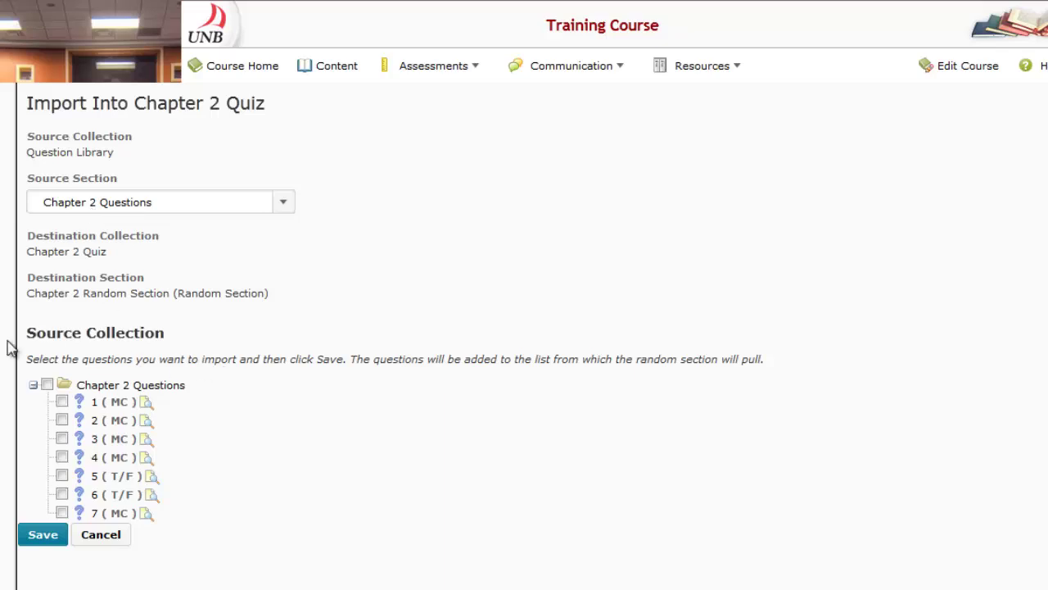
Step: Select all seven Chapter 2 Questions and import them into the random section
left_click(47, 385)
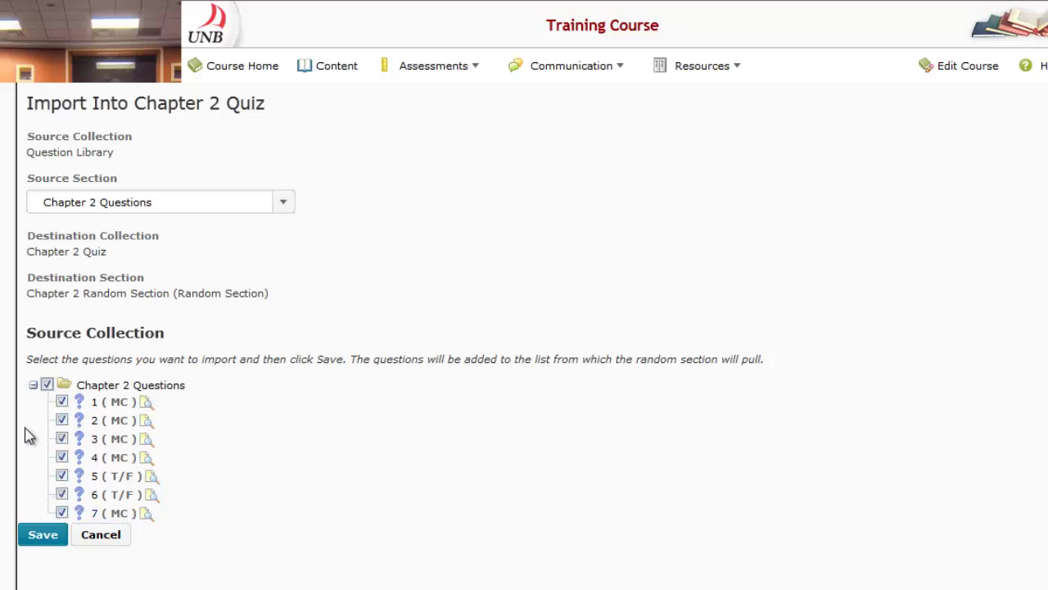
left_click(43, 537)
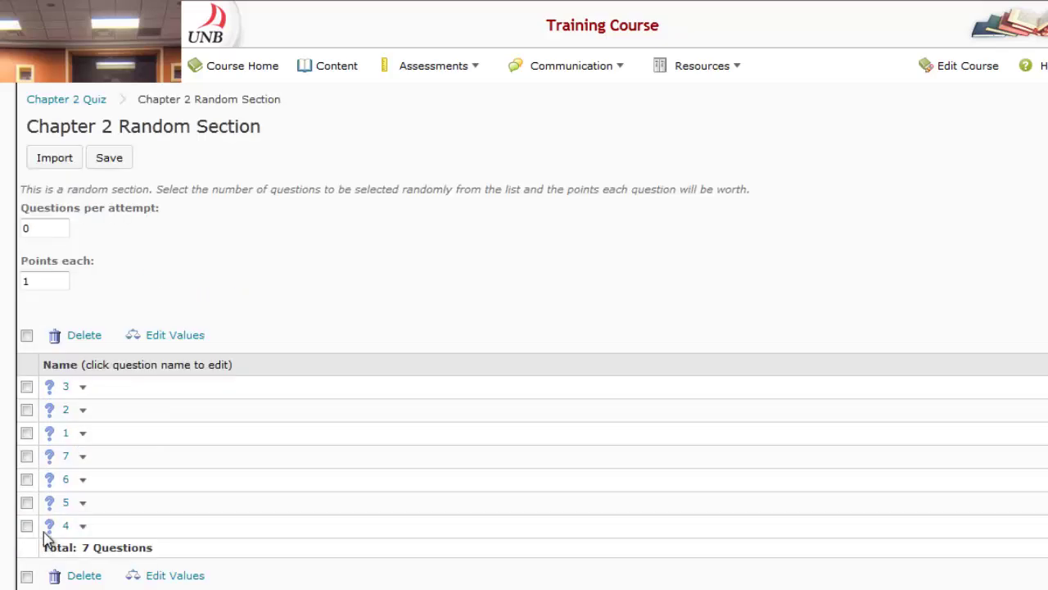
Step: Set Questions per attempt to 5 and save the random section
left_click(27, 230)
left_click_drag(27, 229, 19, 227)
type("5")
left_click(110, 164)
Step: Return to the Edit Quiz page and check the section shows choose 5 from 7
left_click(1000, 110)
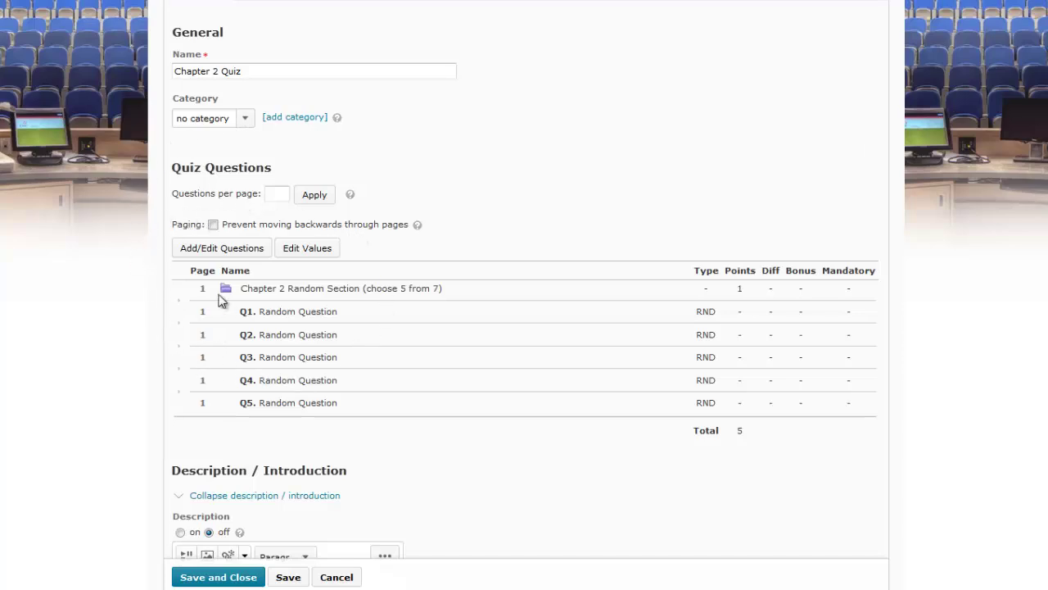
left_click_drag(243, 289, 459, 280)
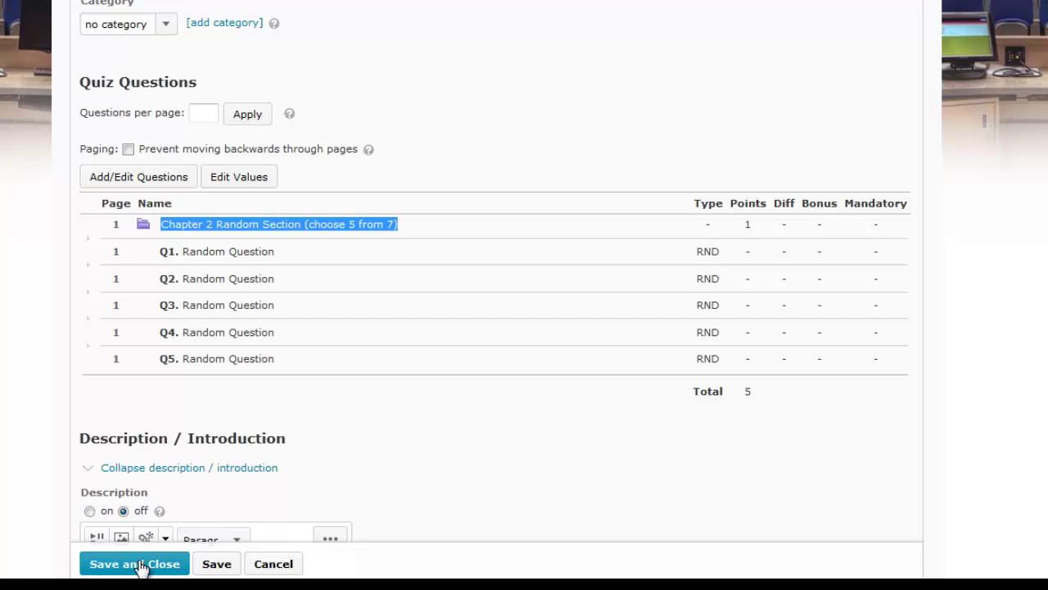
Step: Save Chapter 2 Quiz, then save and close it to the quiz list
left_click(212, 564)
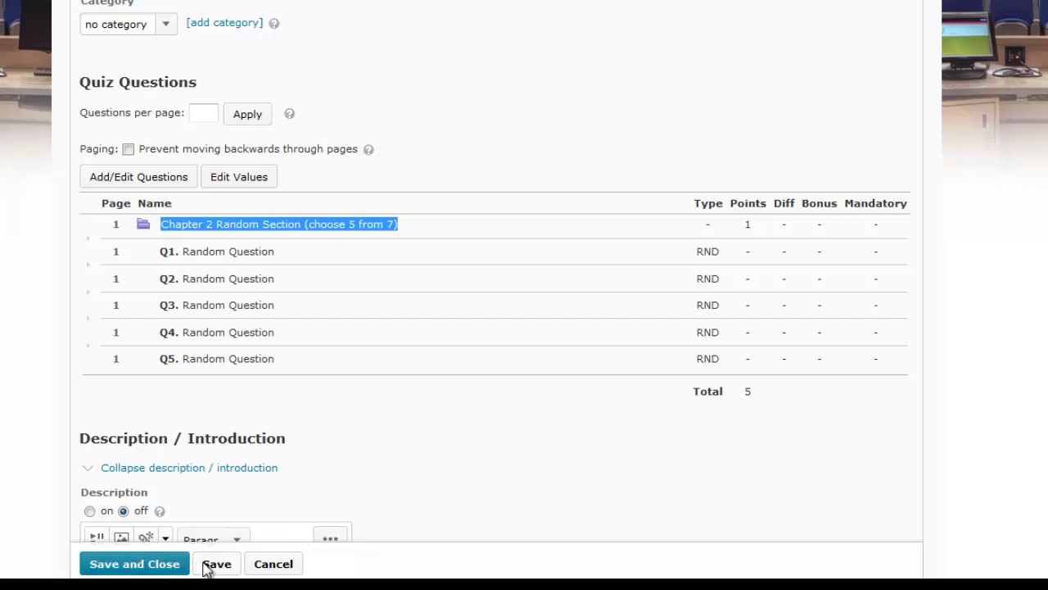
left_click(134, 564)
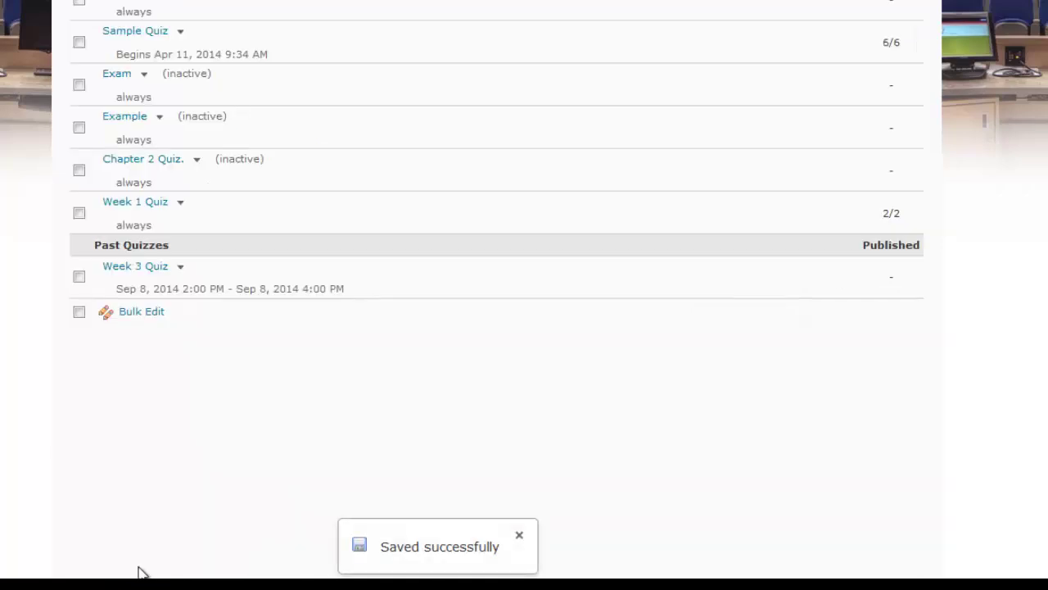